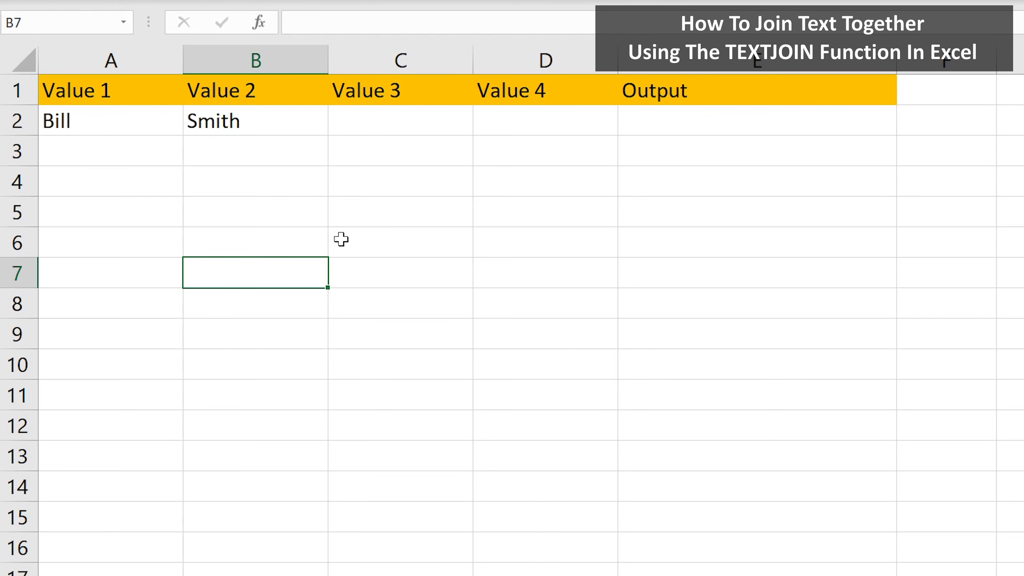
Step: Start =TEXTJOIN(" ",true, in E2, using a space delimiter and ignoring empty cells
click(670, 122)
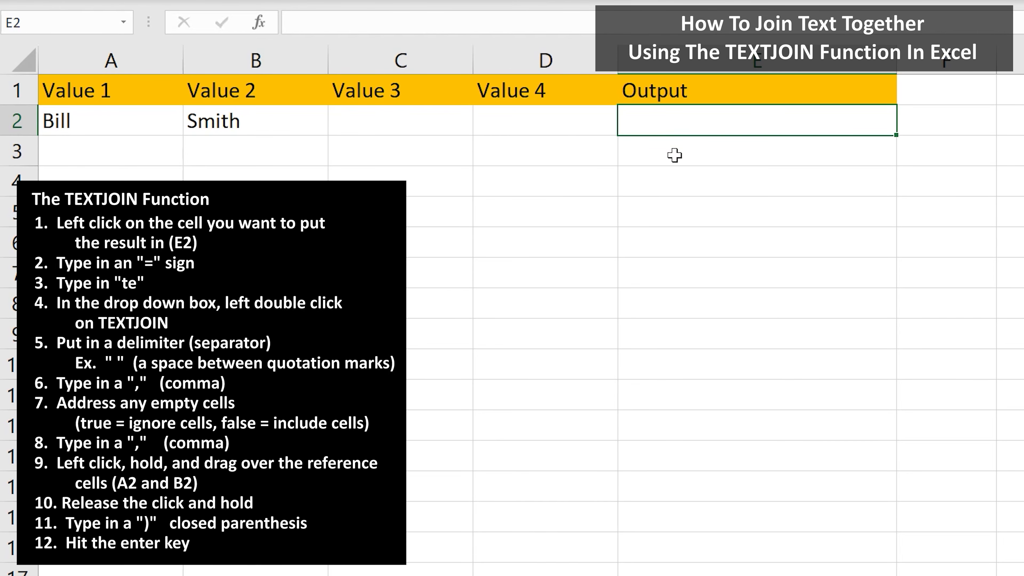
text(=te)
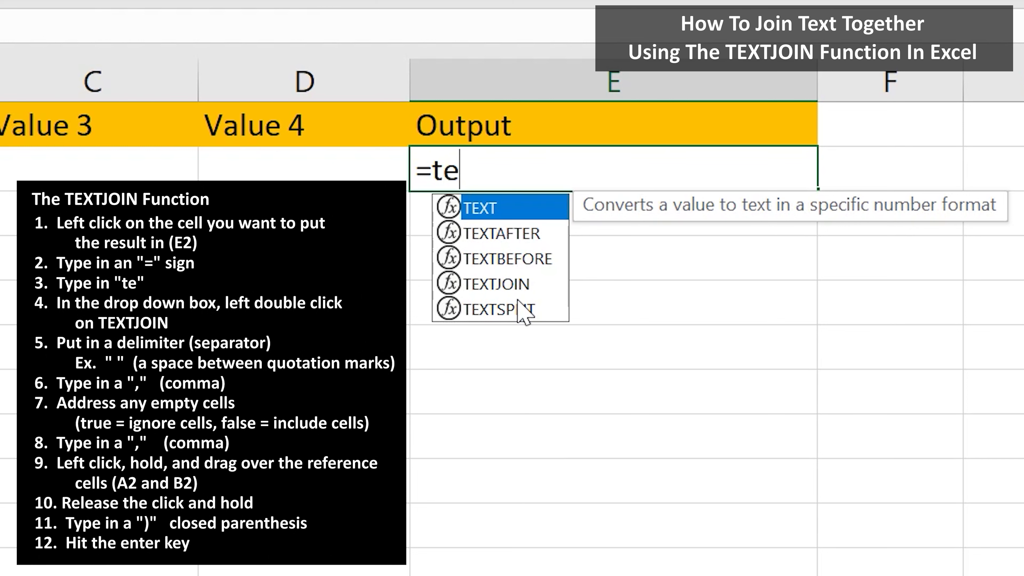
double_click(519, 283)
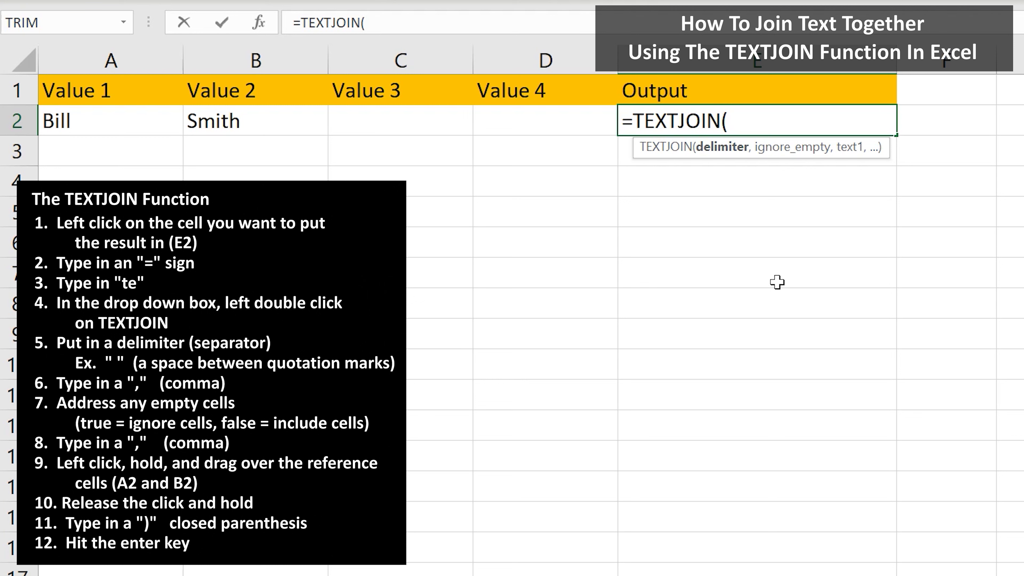
text(" ")
text(,)
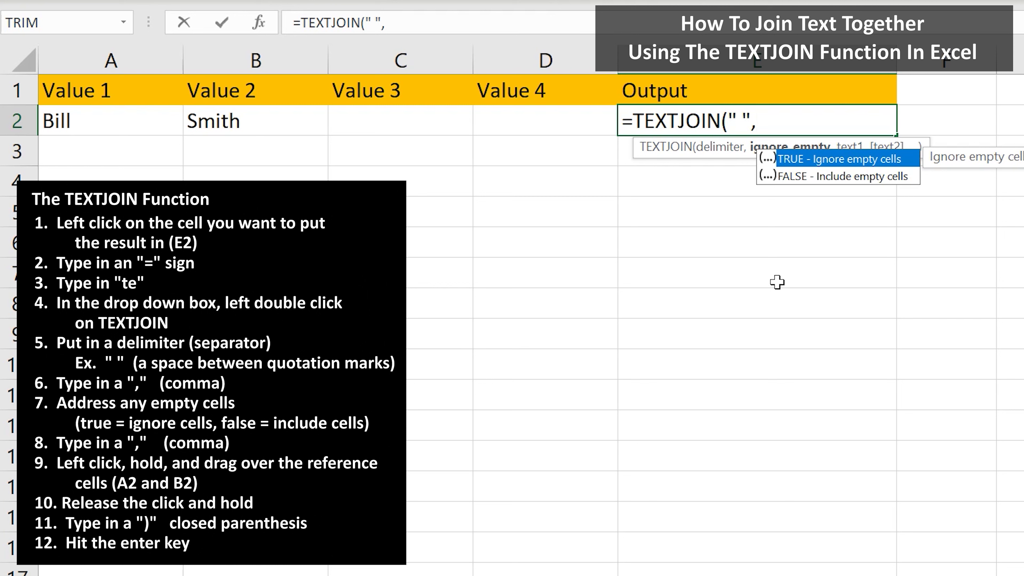
text(true)
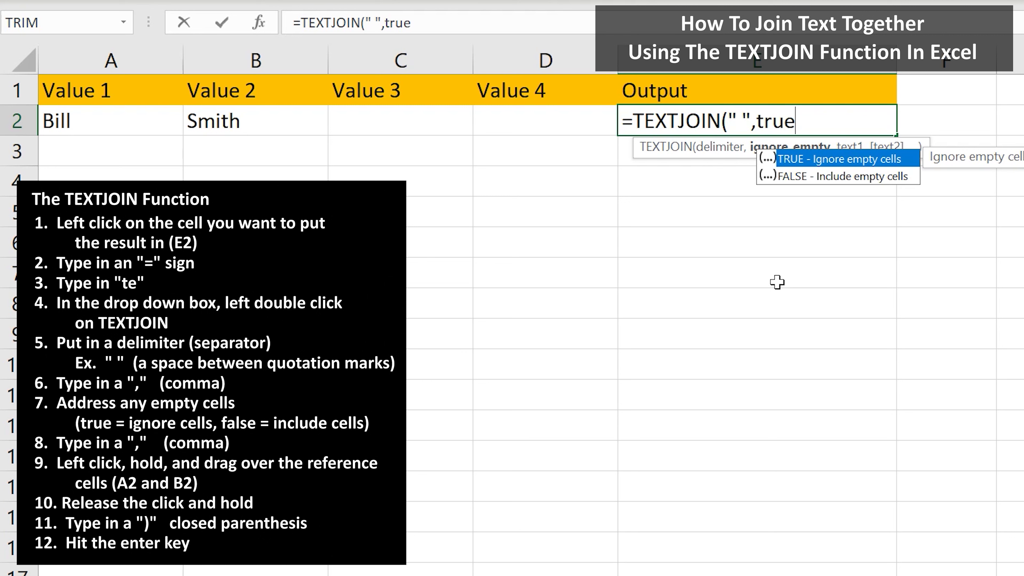
text(,)
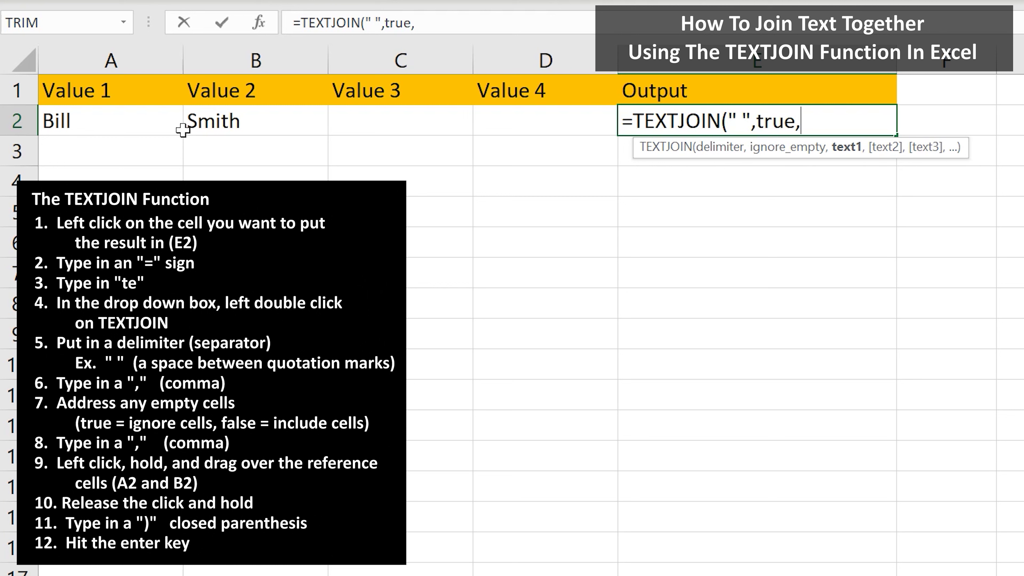
Step: Finish the E2 formula over A2:B2 so it shows the joined full name
click(144, 120)
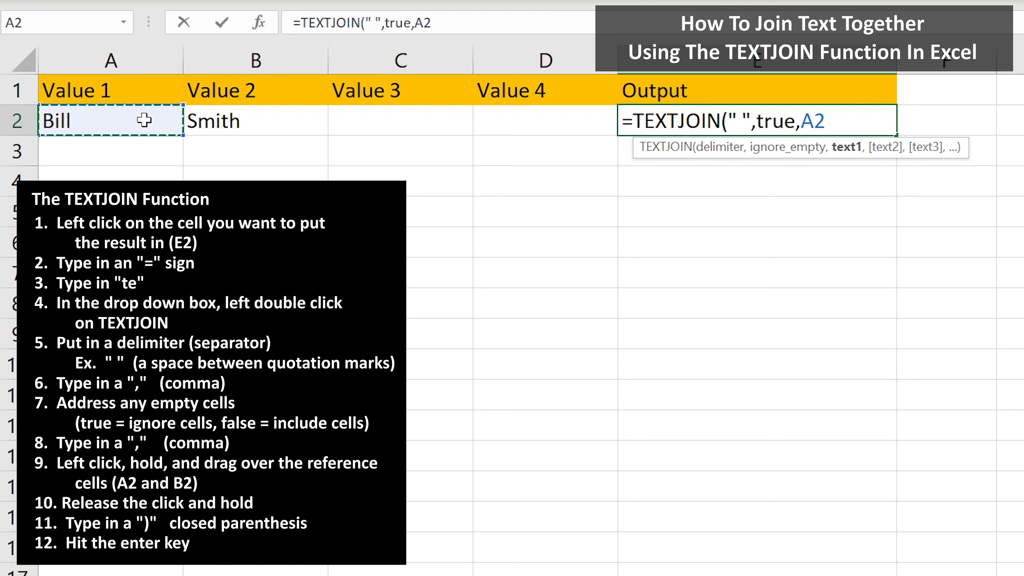
drag(144, 120, 244, 119)
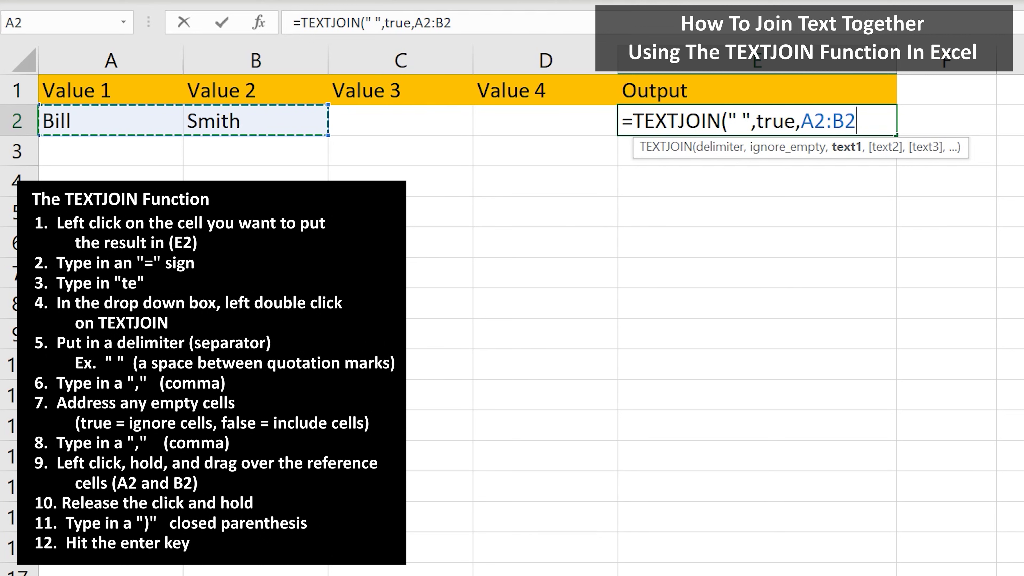
text())
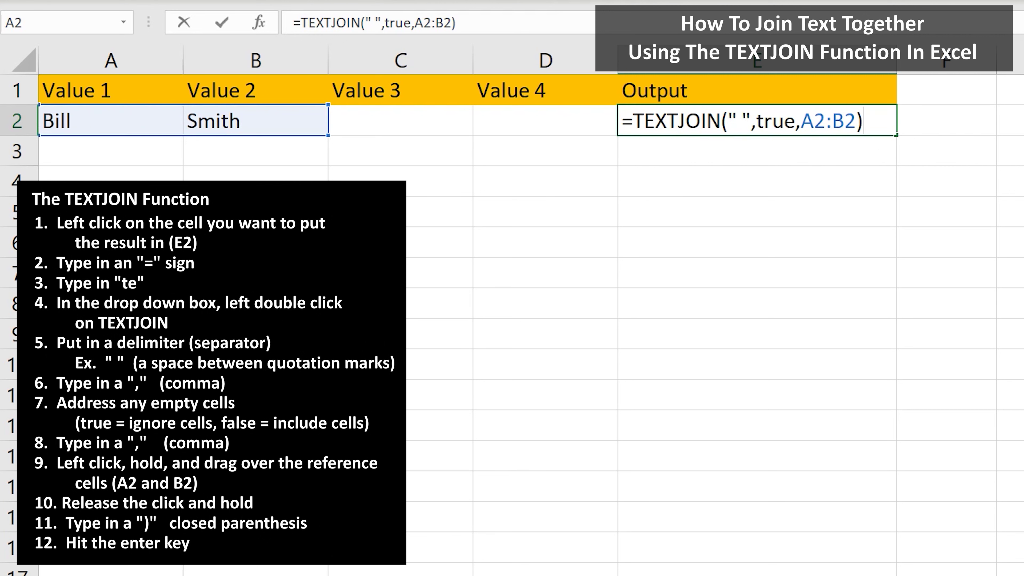
key(Return)
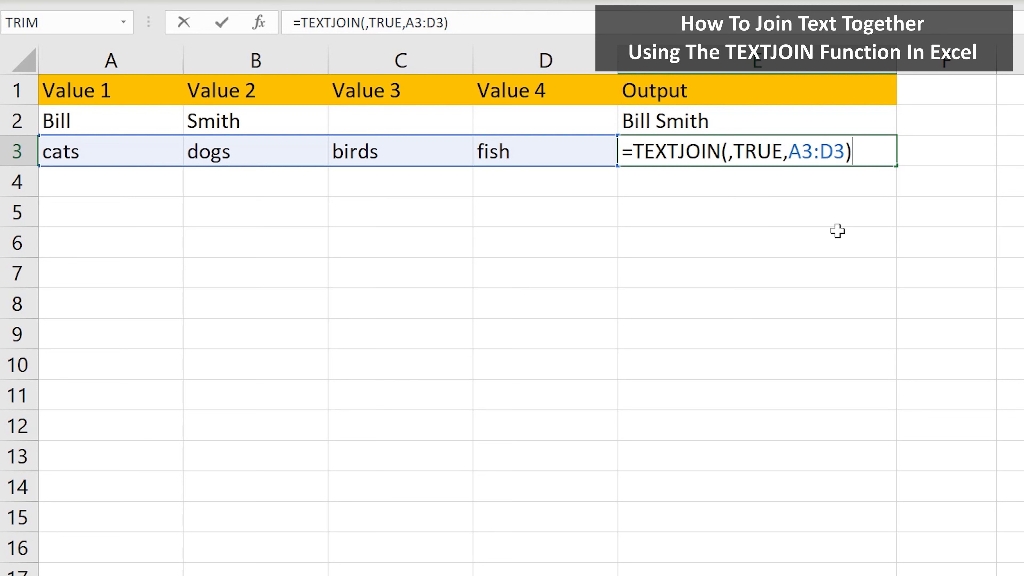
Step: Commit =TEXTJOIN(,TRUE,A3:D3) in E3 and enter =TEXTJOIN(", ",TRUE,A4:D4) in E4
key(Return)
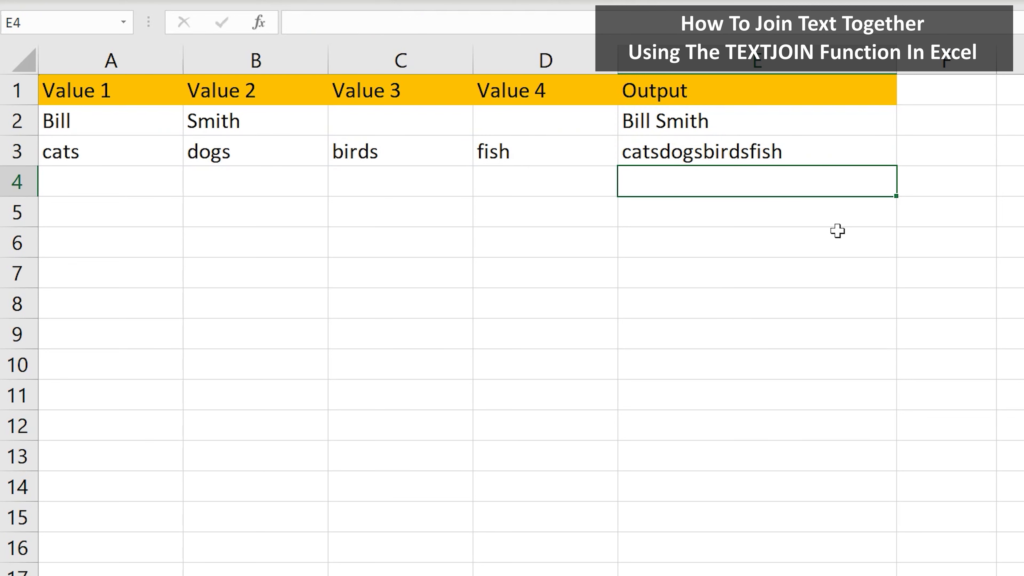
text(=TEXTJOIN(", ",TRUE,A4:D4))
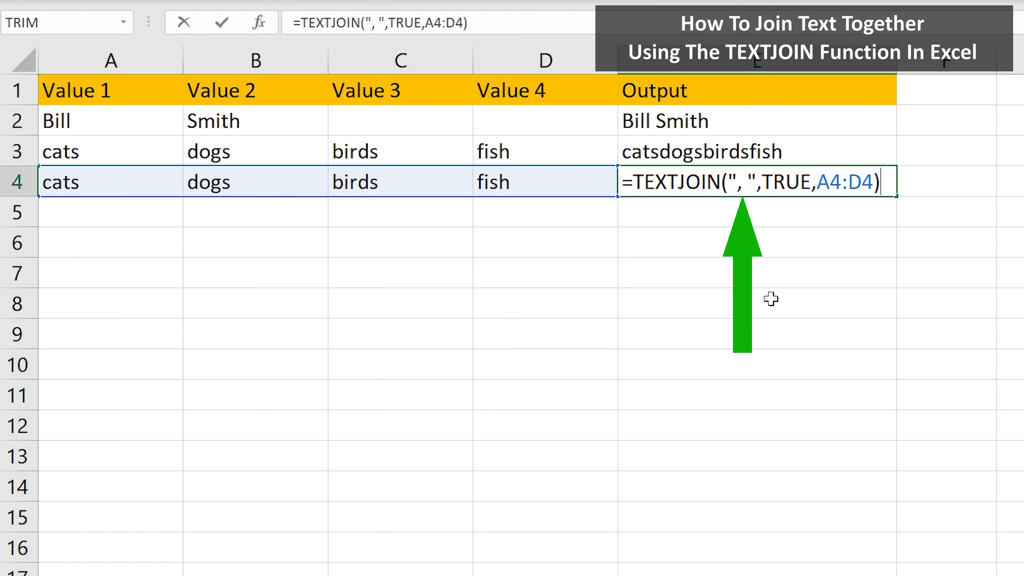
key(Return)
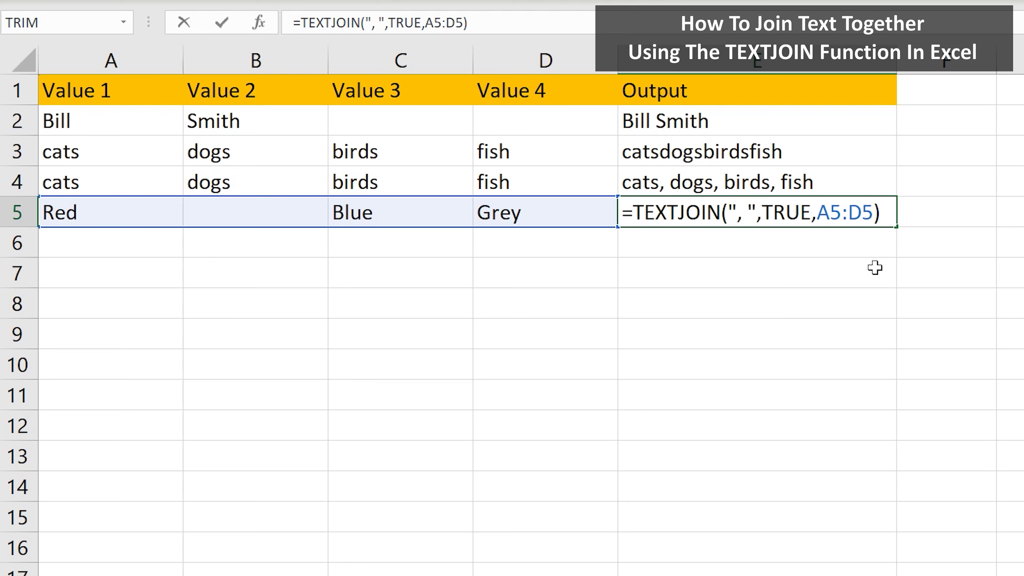
Step: Commit the E5 colour join with TRUE and the E6 join with FALSE, keeping the blank
key(Return)
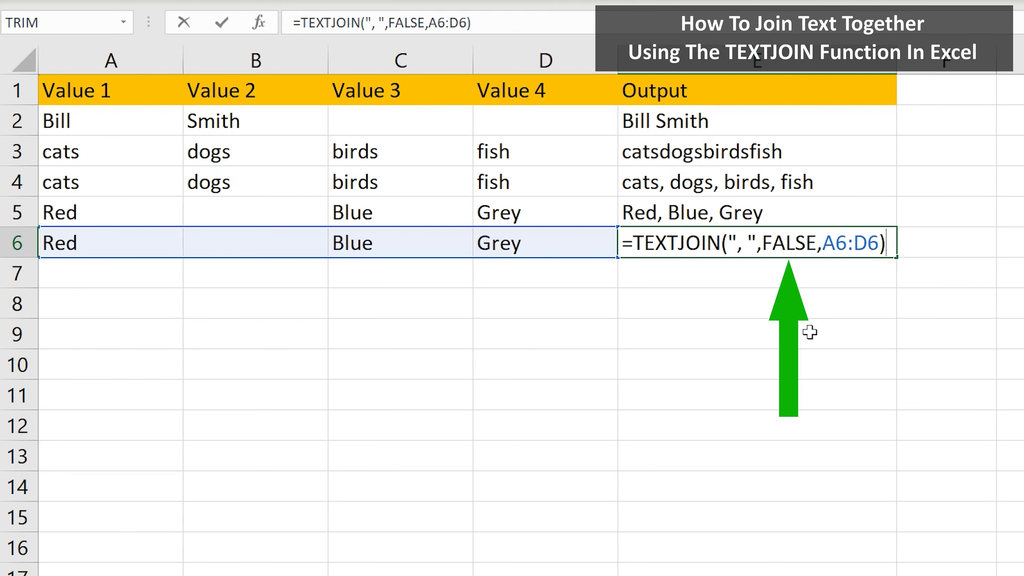
click(810, 332)
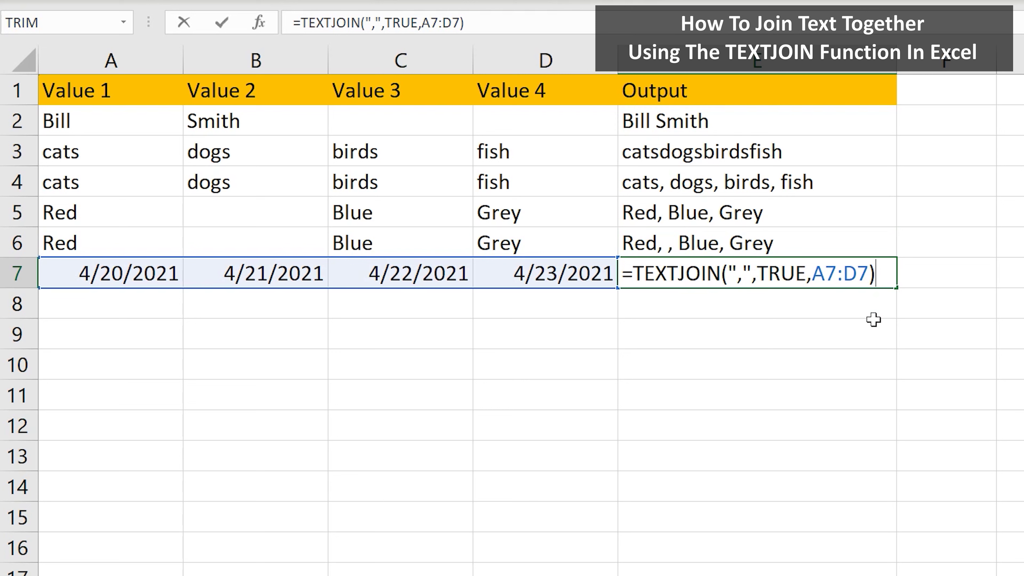
Step: Commit the comma-separated joins of the row 7 dates in E7 and row 8 numbers in E8
key(Return)
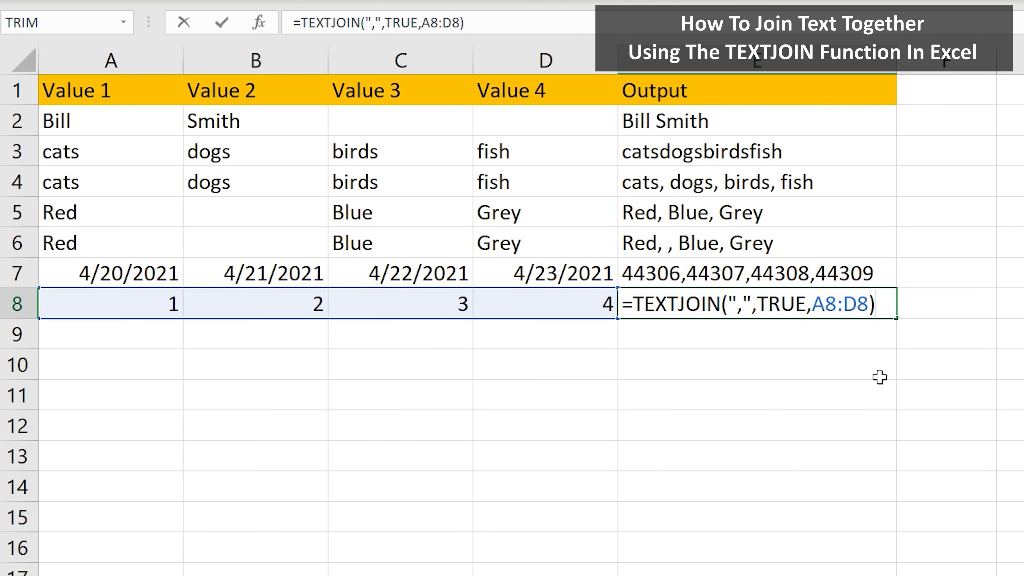
key(Return)
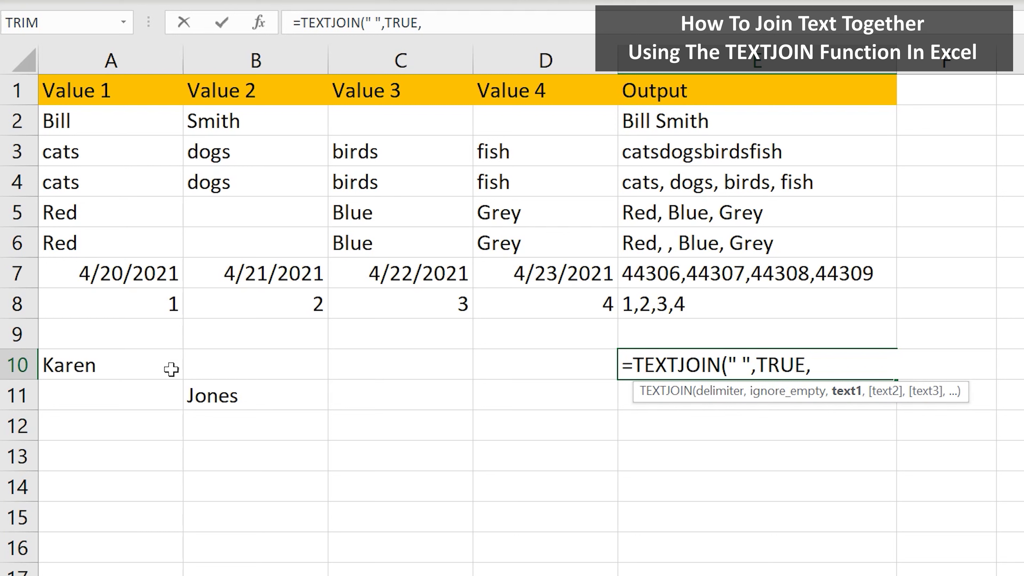
Step: Complete =TEXTJOIN(" ",TRUE,A10,B11) in E10 so it displays Karen Jones
click(153, 365)
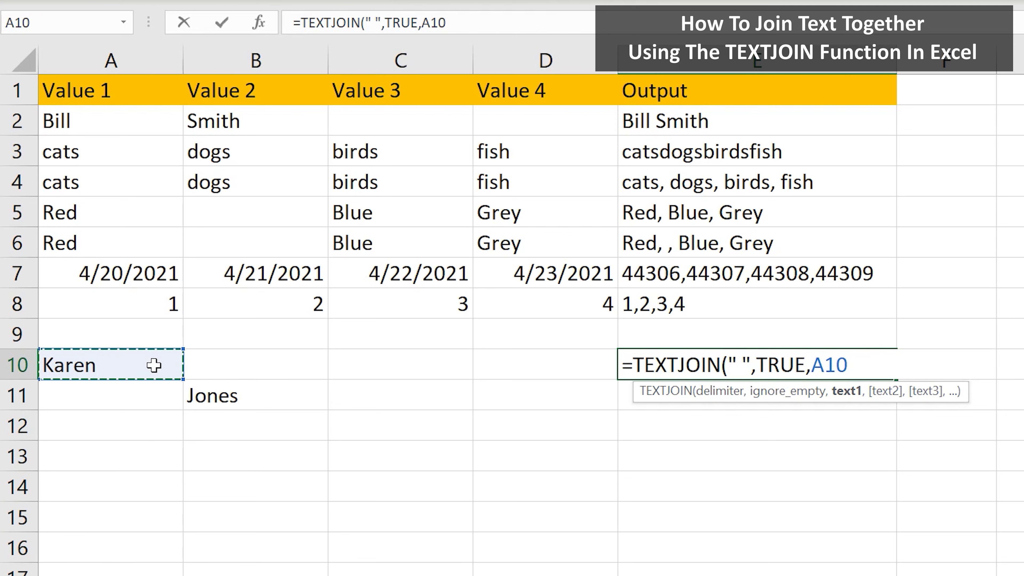
text(,)
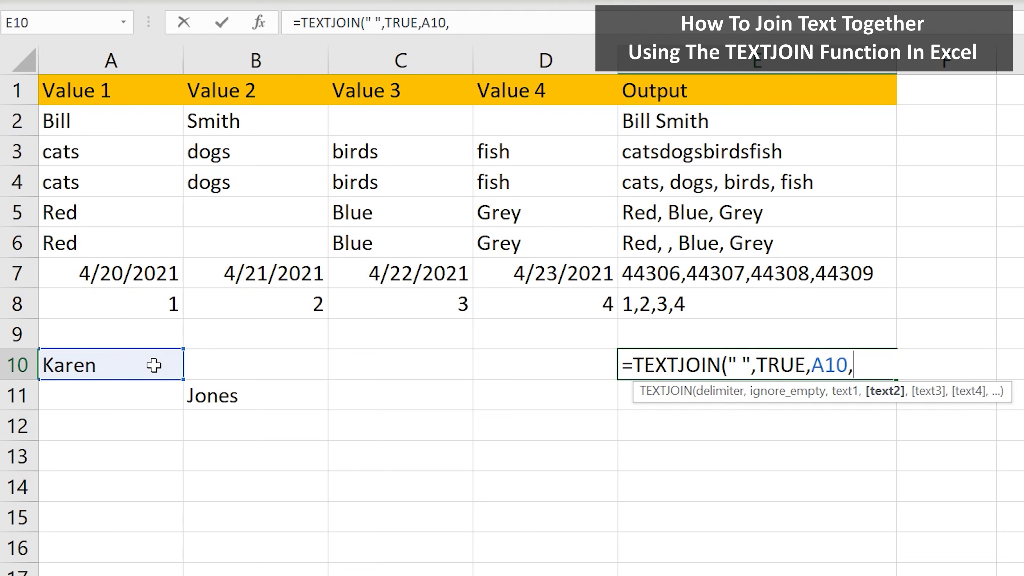
click(198, 397)
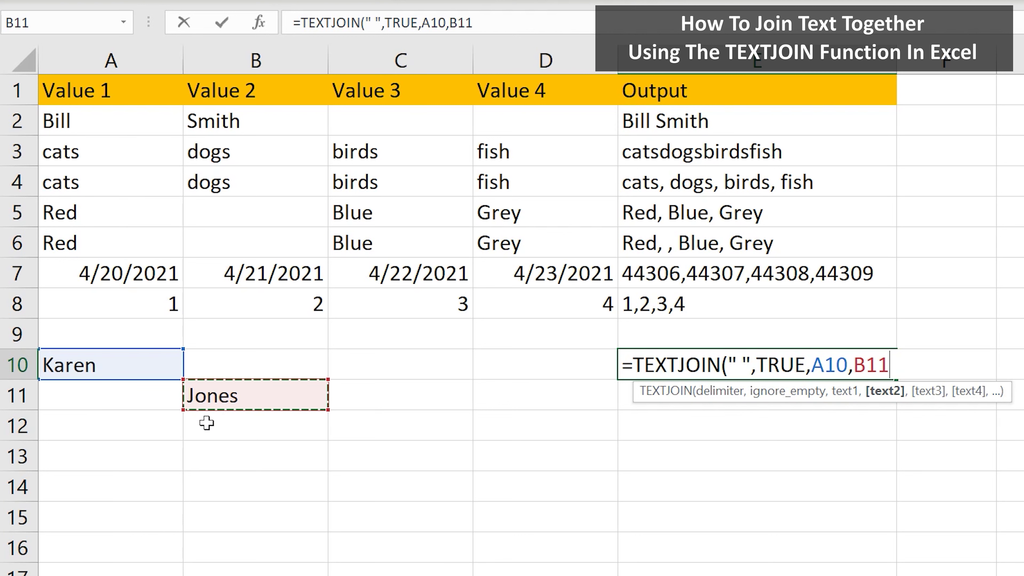
text())
key(Return)
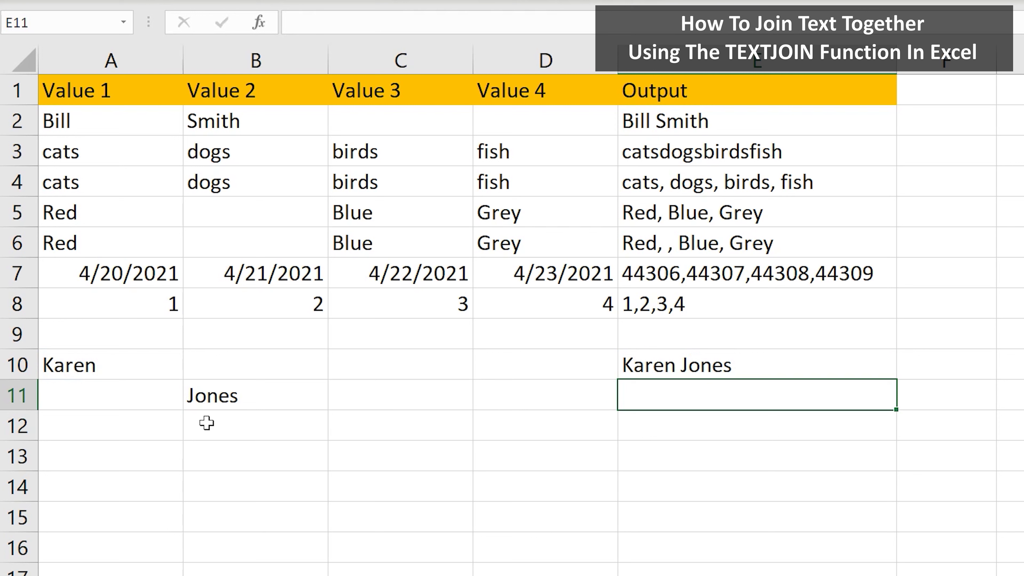
key(Down)
key(Down)
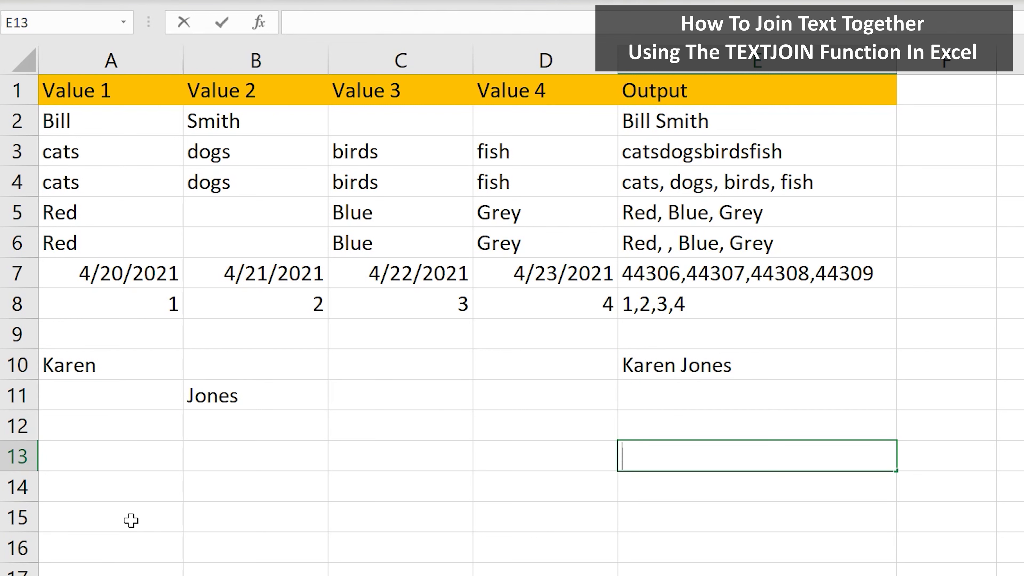
click(106, 122)
drag(105, 122, 508, 404)
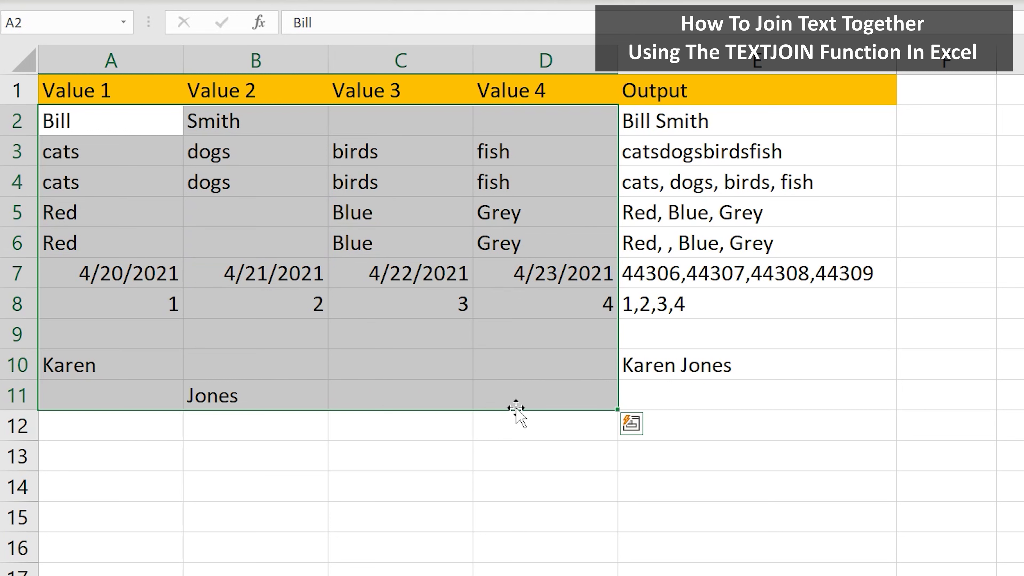
key(Delete)
click(520, 453)
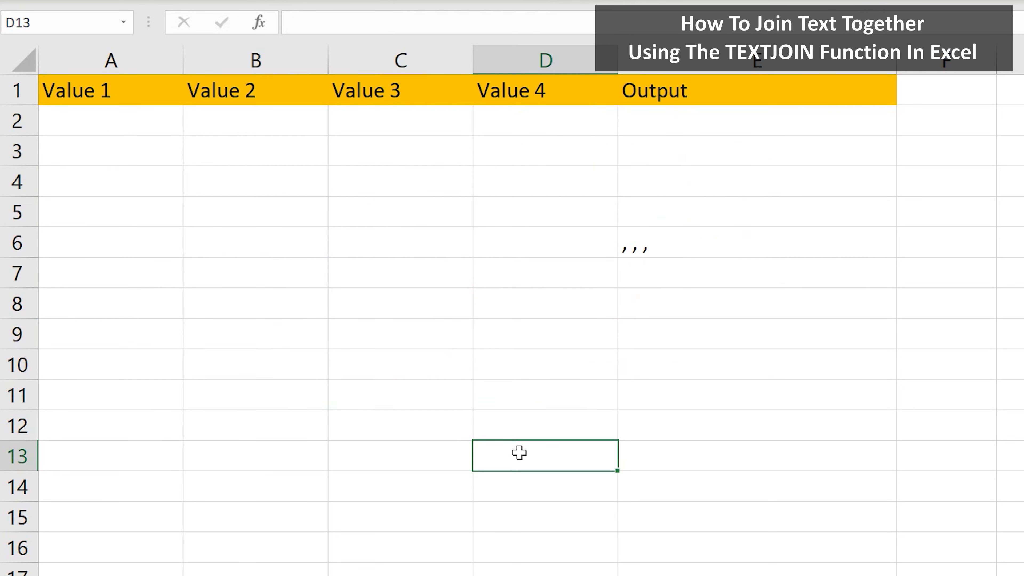
key(ctrl+z)
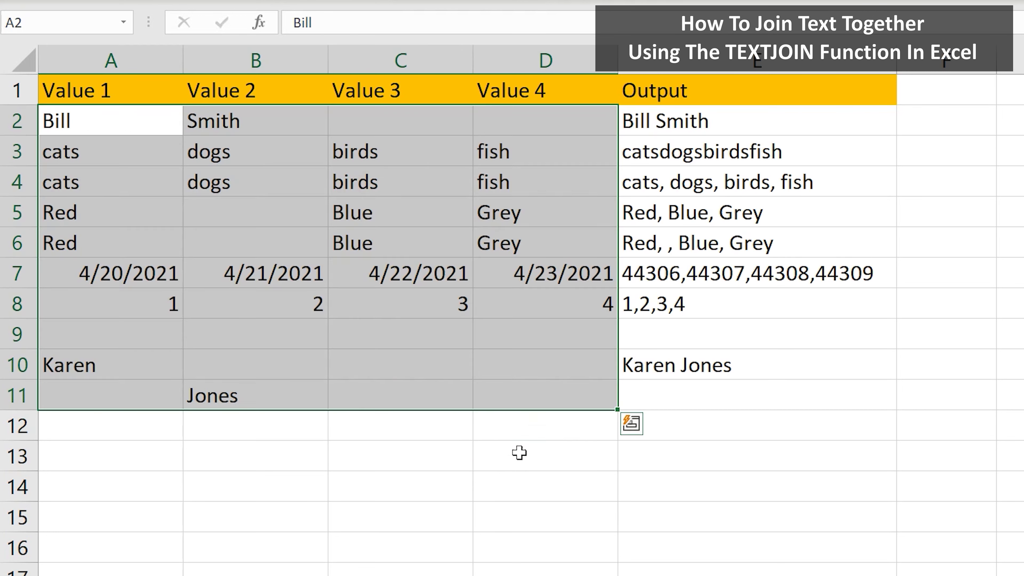
click(745, 134)
Step: Copy E2:E10 and paste it back as static values
drag(745, 134, 766, 366)
right_click(764, 367)
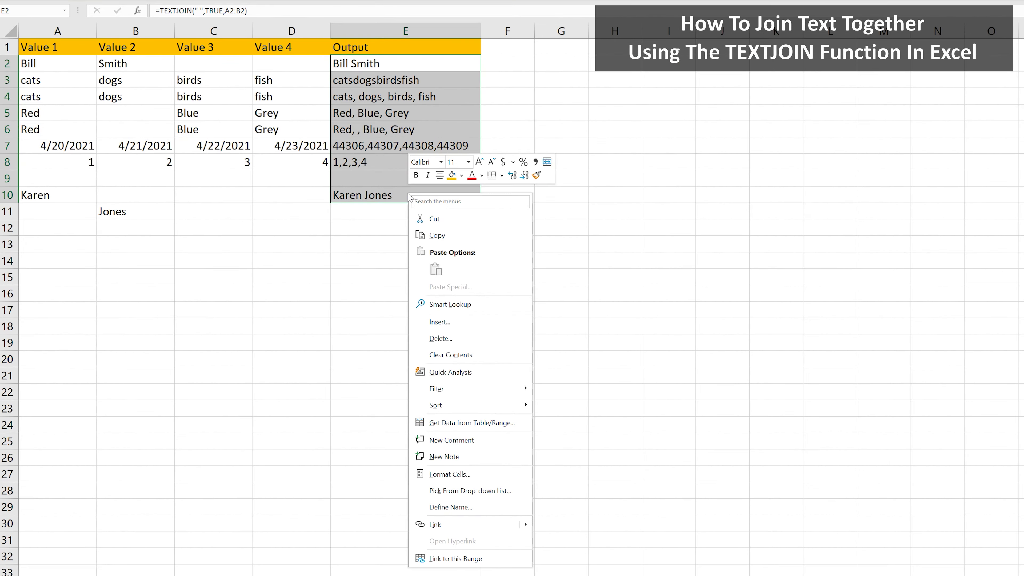
click(428, 236)
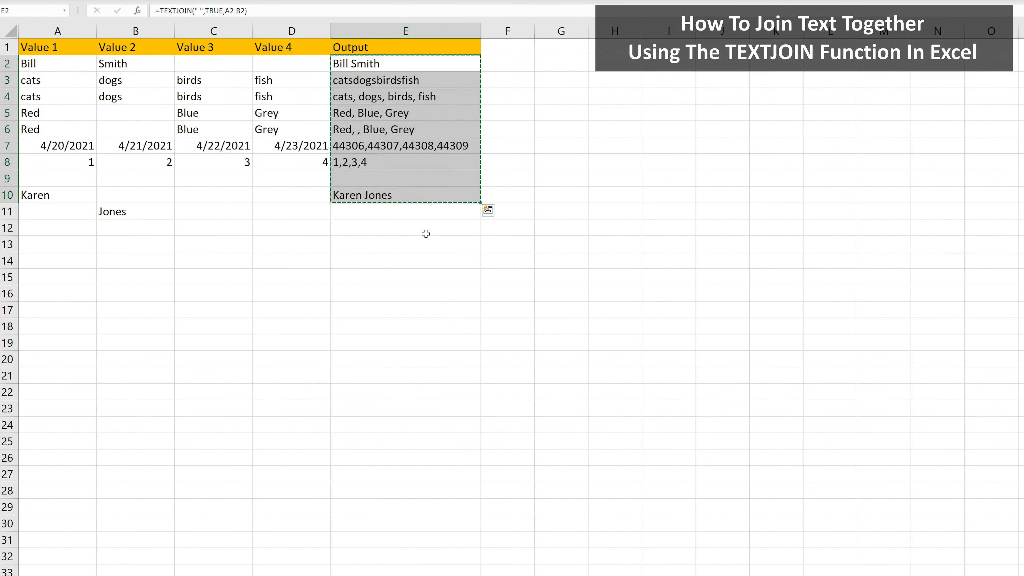
right_click(419, 128)
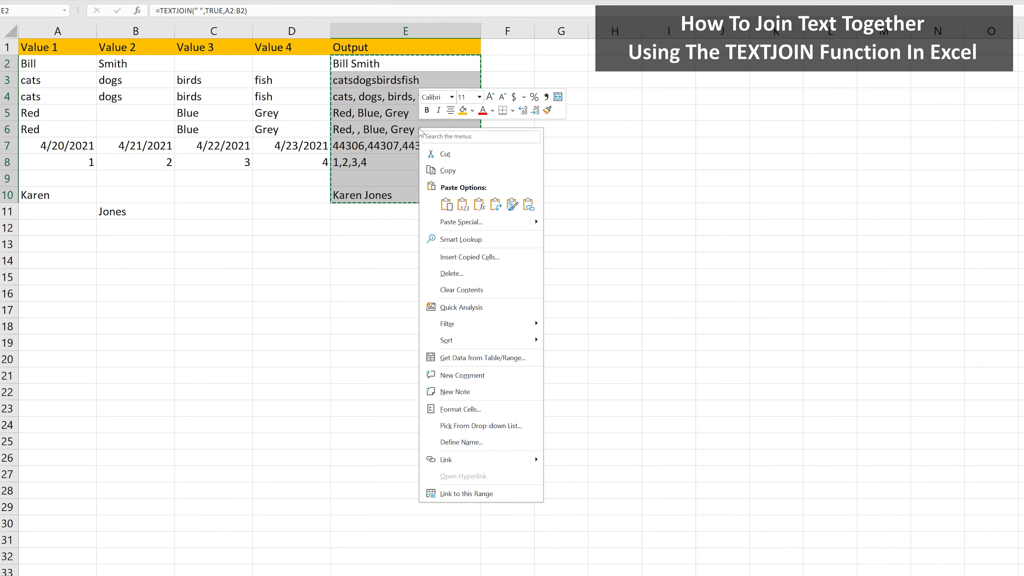
click(462, 204)
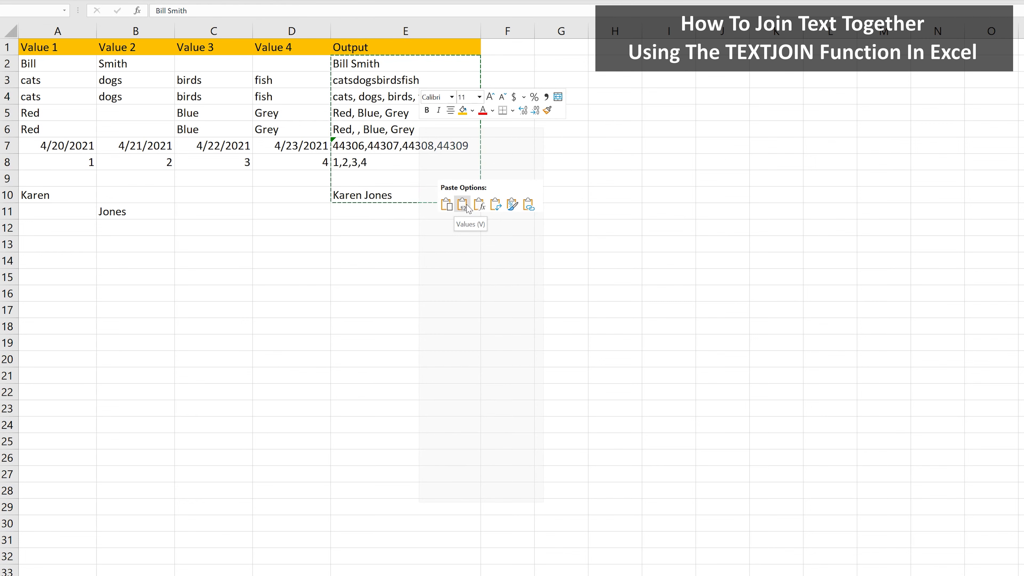
click(427, 222)
click(286, 212)
Step: Delete the source data in A2:D11, leaving the joined outputs intact
click(69, 62)
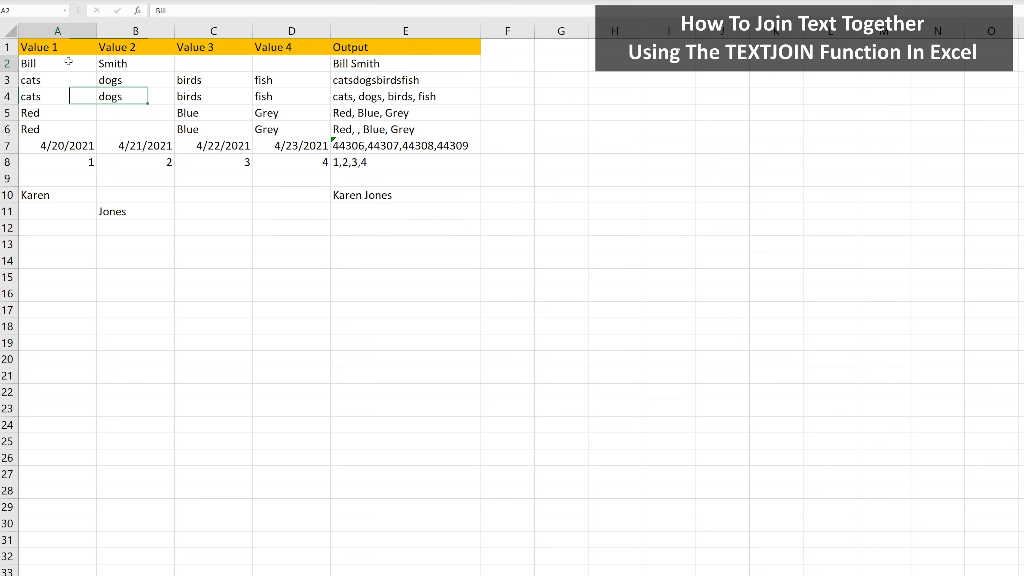
mouse_move(69, 61)
mouse_down()
mouse_move(220, 150)
mouse_move(272, 206)
mouse_up()
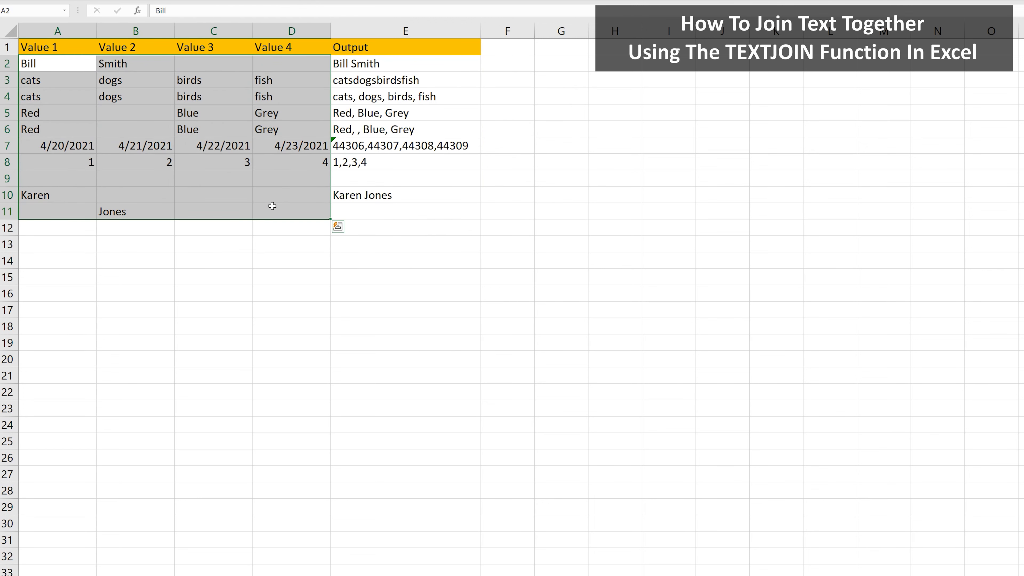
key(Delete)
click(274, 240)
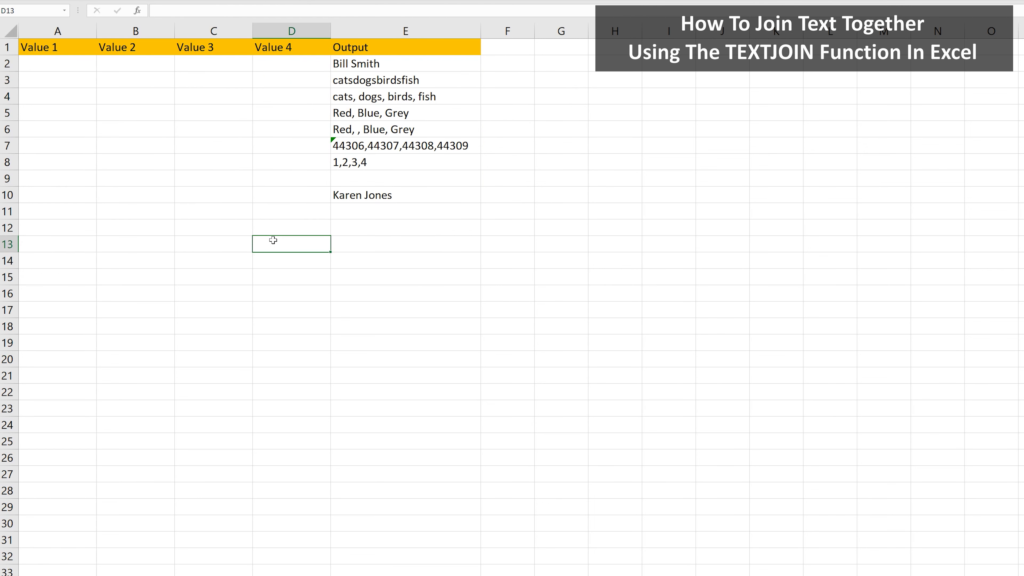